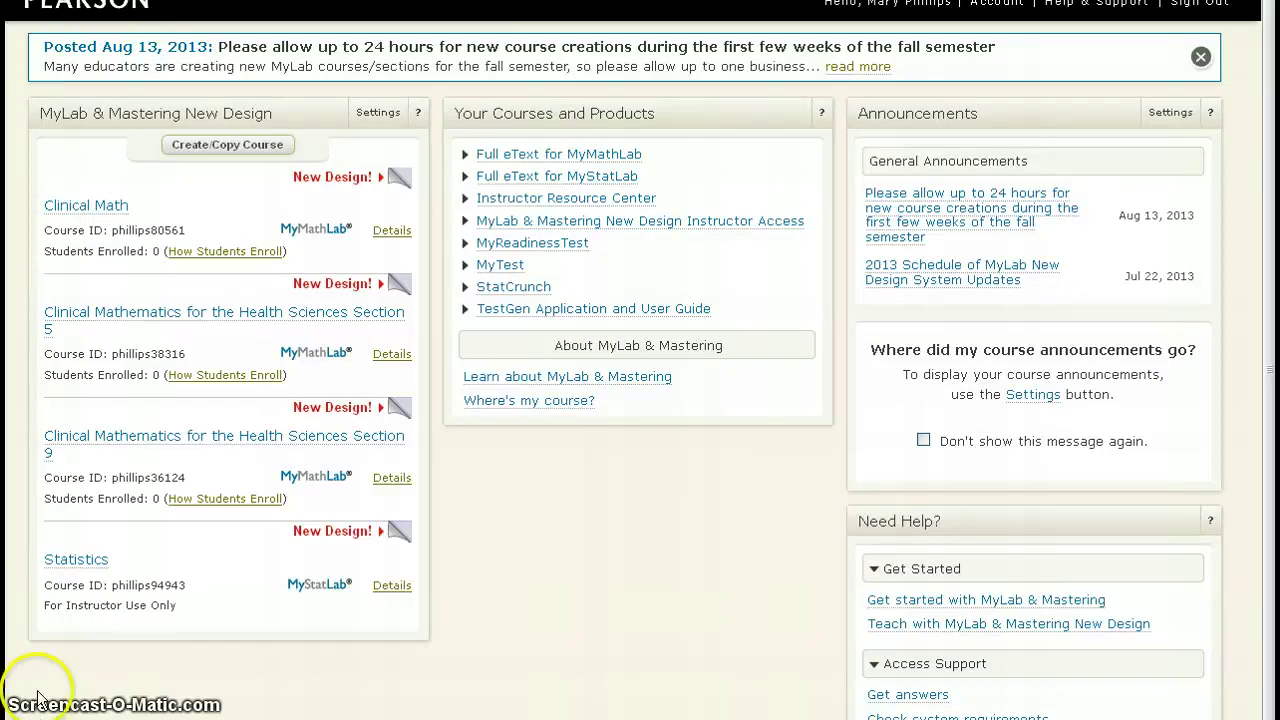
- Open the Clinical Mathematics Section 5 course's Homework page listing Homework 1, due 08/26/13
left_click(109, 316)
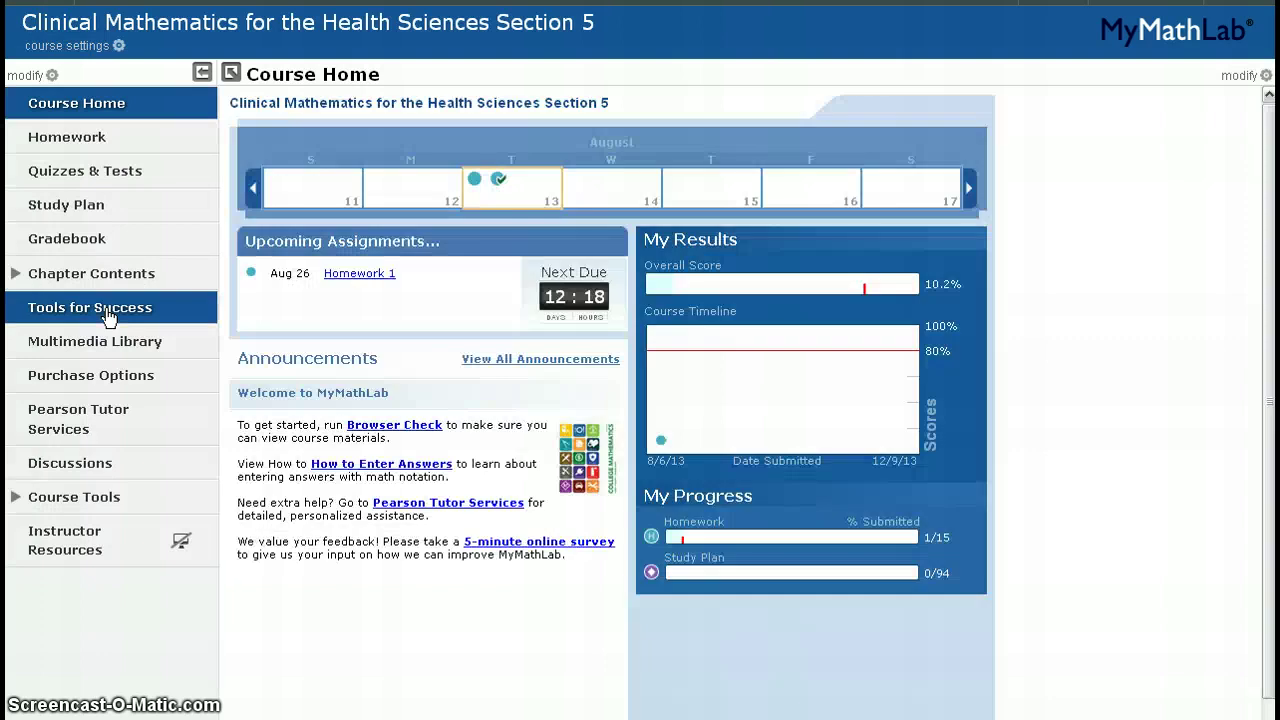
left_click(87, 143)
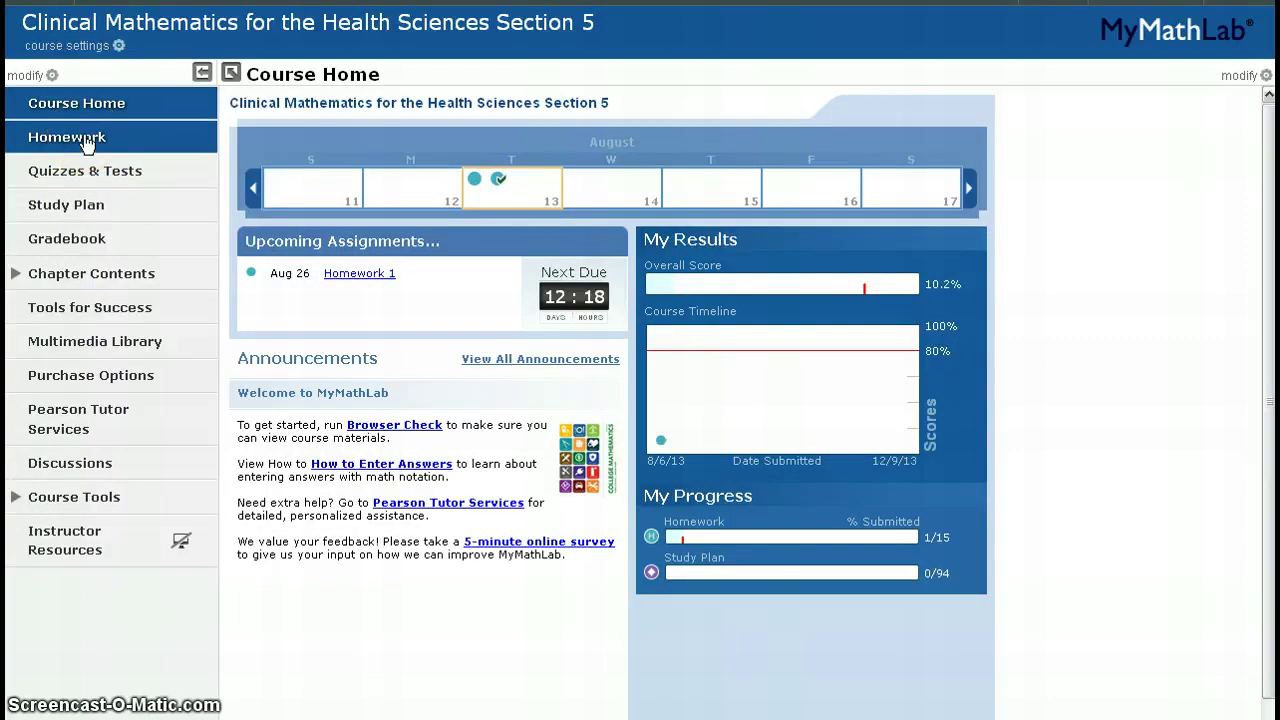
left_click(87, 143)
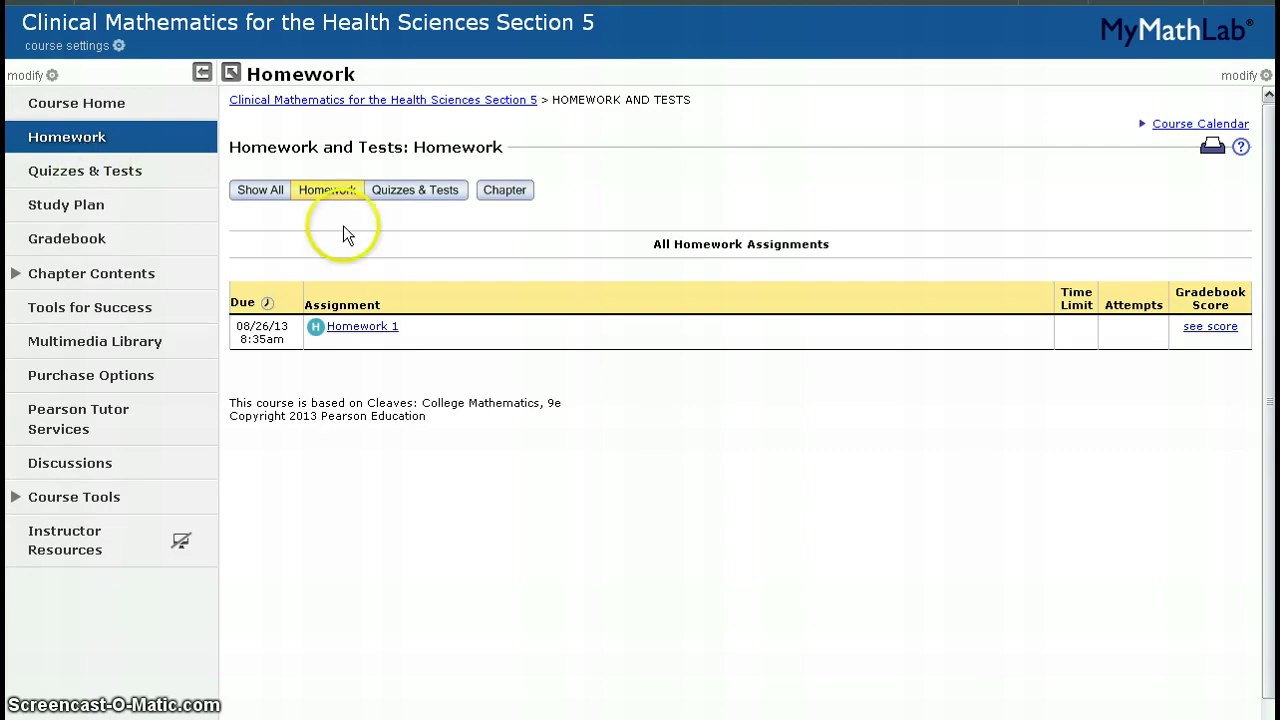
- Open Homework 1's overview and start Question 5, evaluating √196
left_click(360, 327)
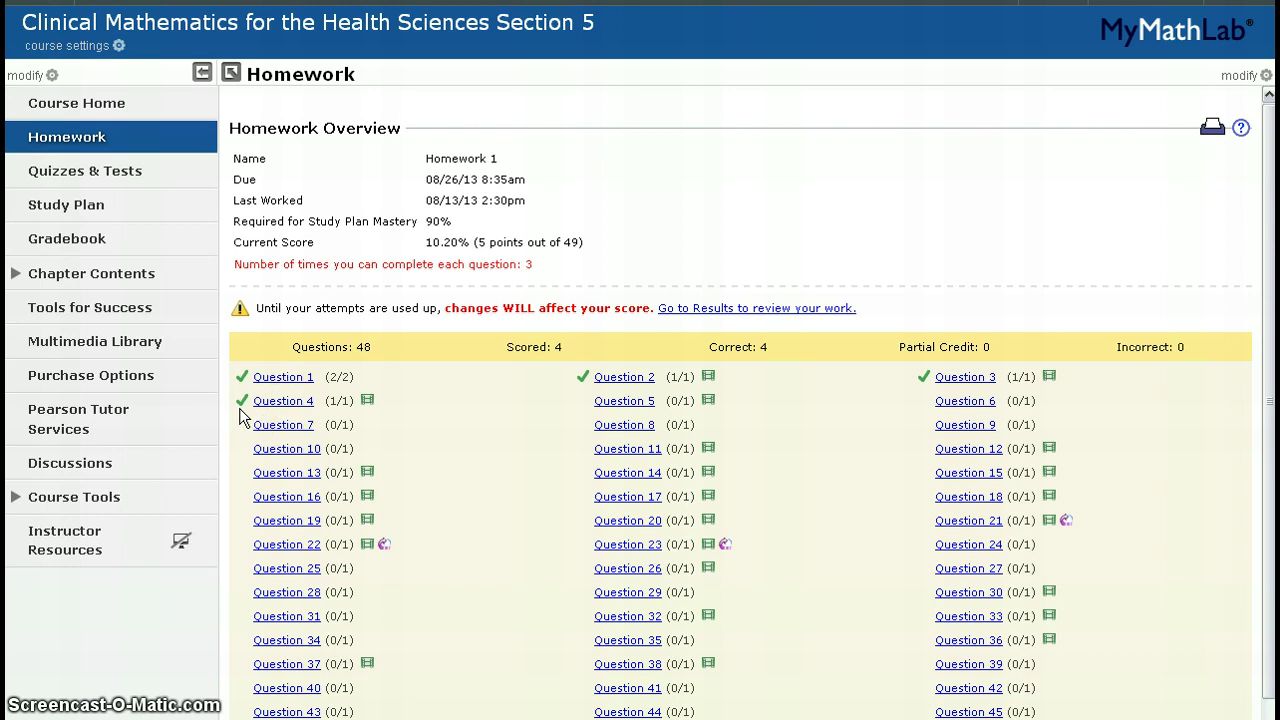
left_click(634, 406)
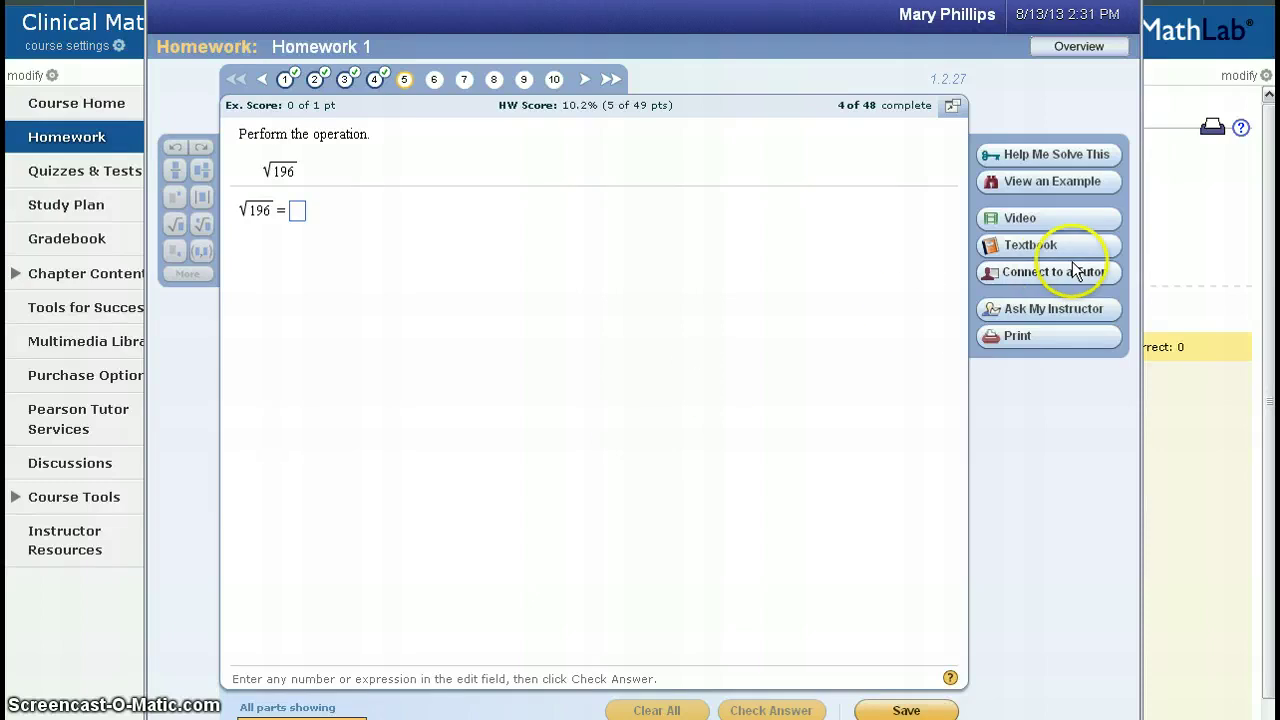
- Work √196 to the answer 14 with Help Me Solve This, then close the guided solution
left_click(1037, 155)
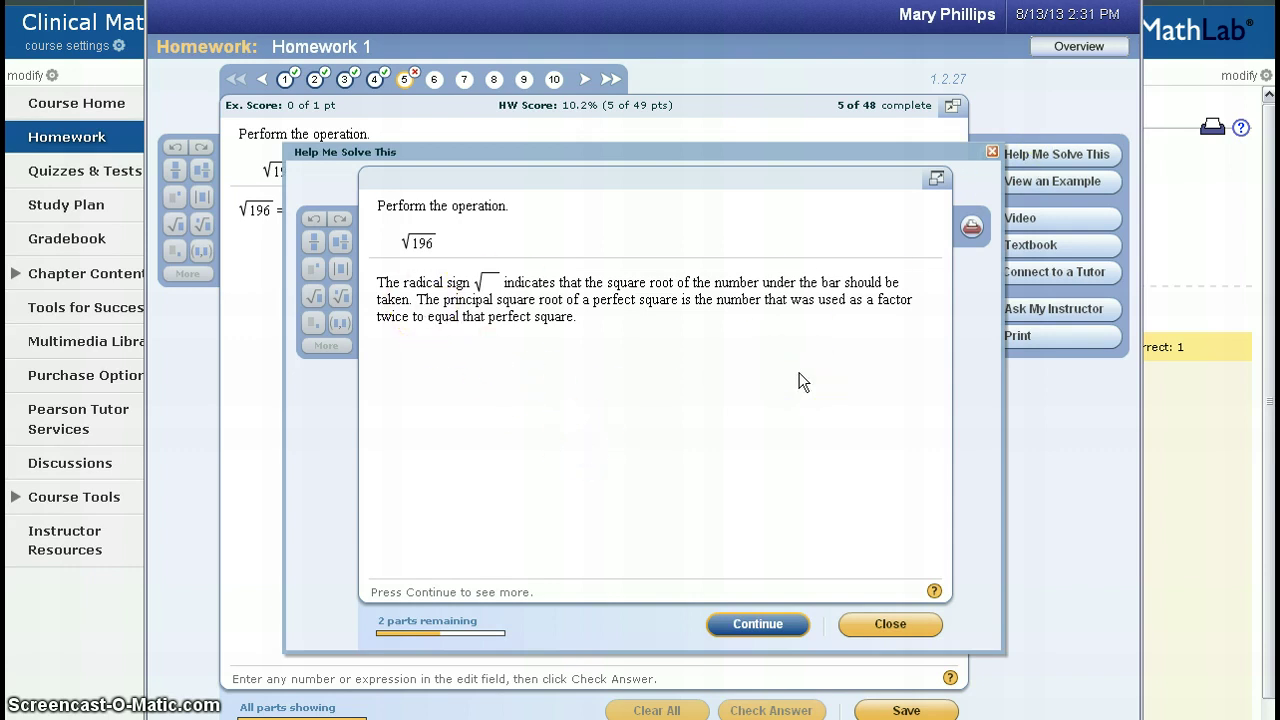
left_click(762, 622)
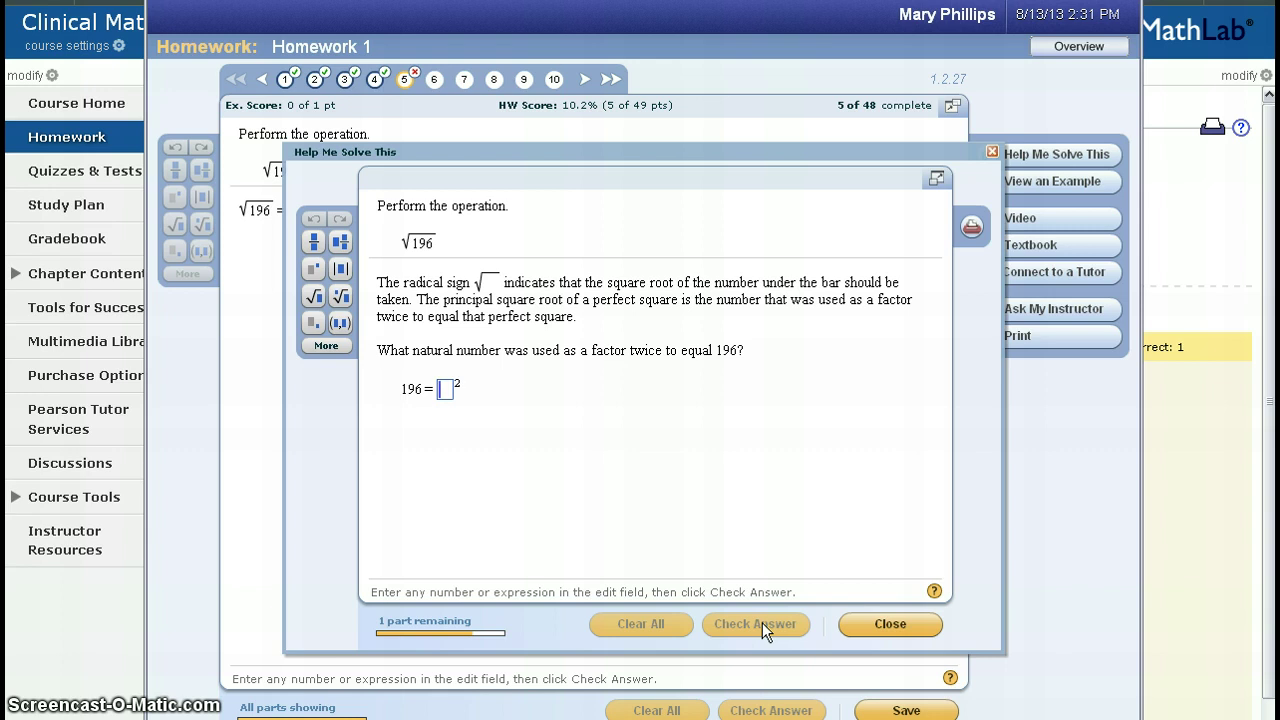
type("14")
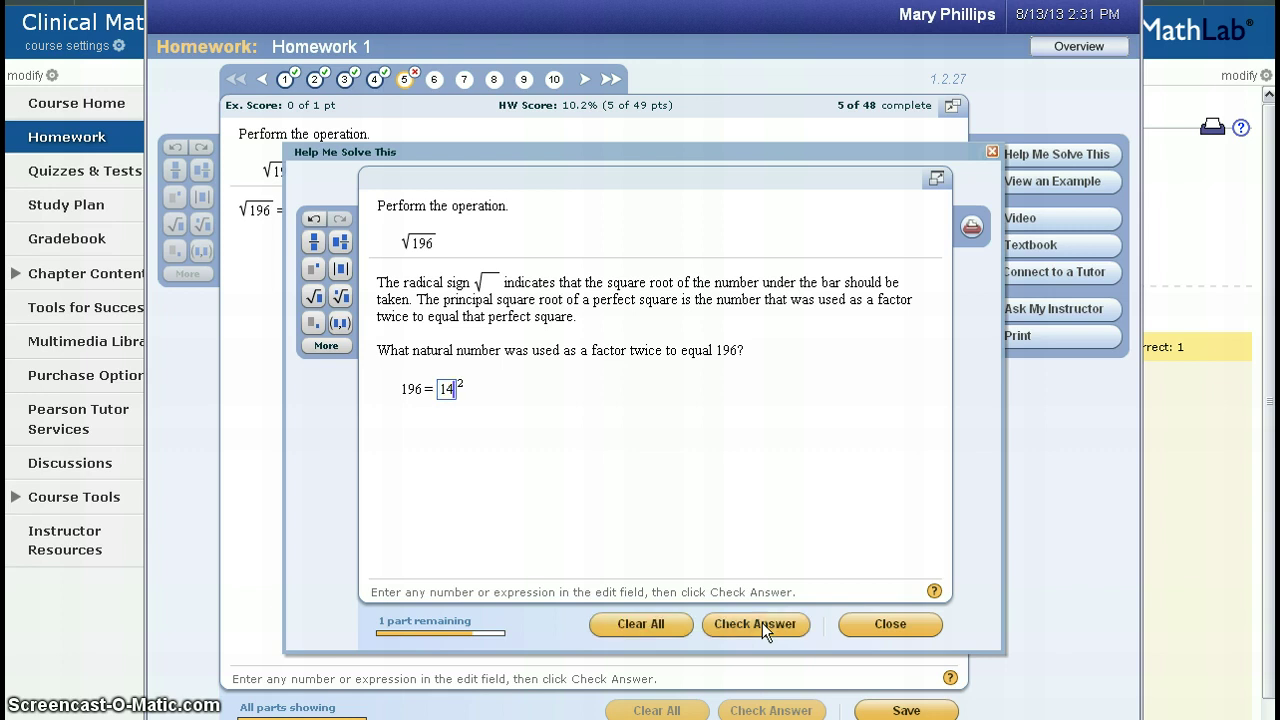
left_click(762, 622)
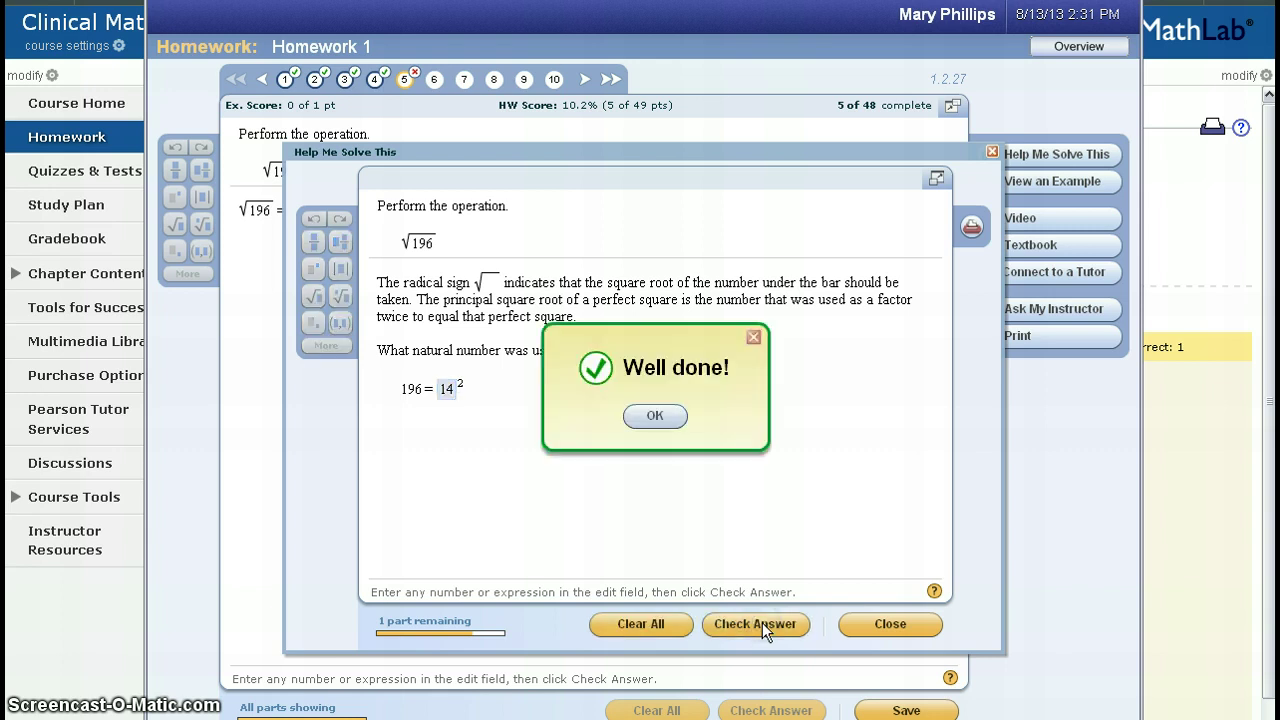
left_click(655, 416)
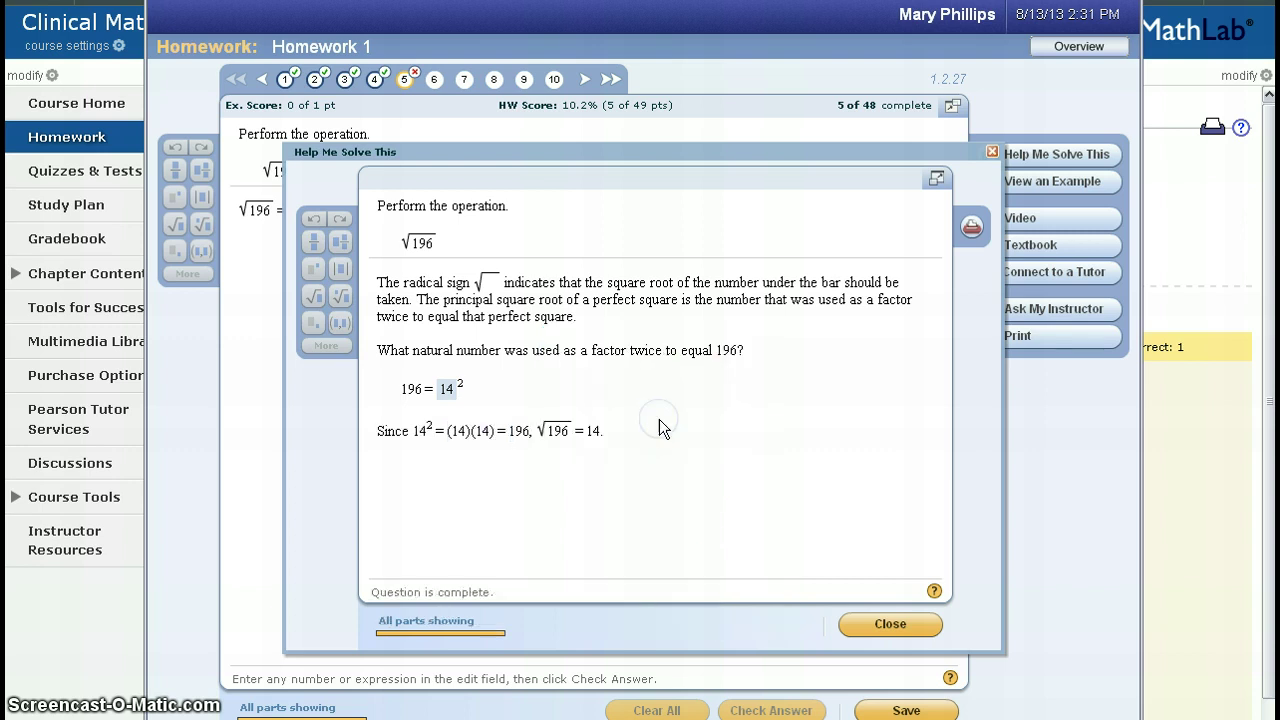
left_click(862, 622)
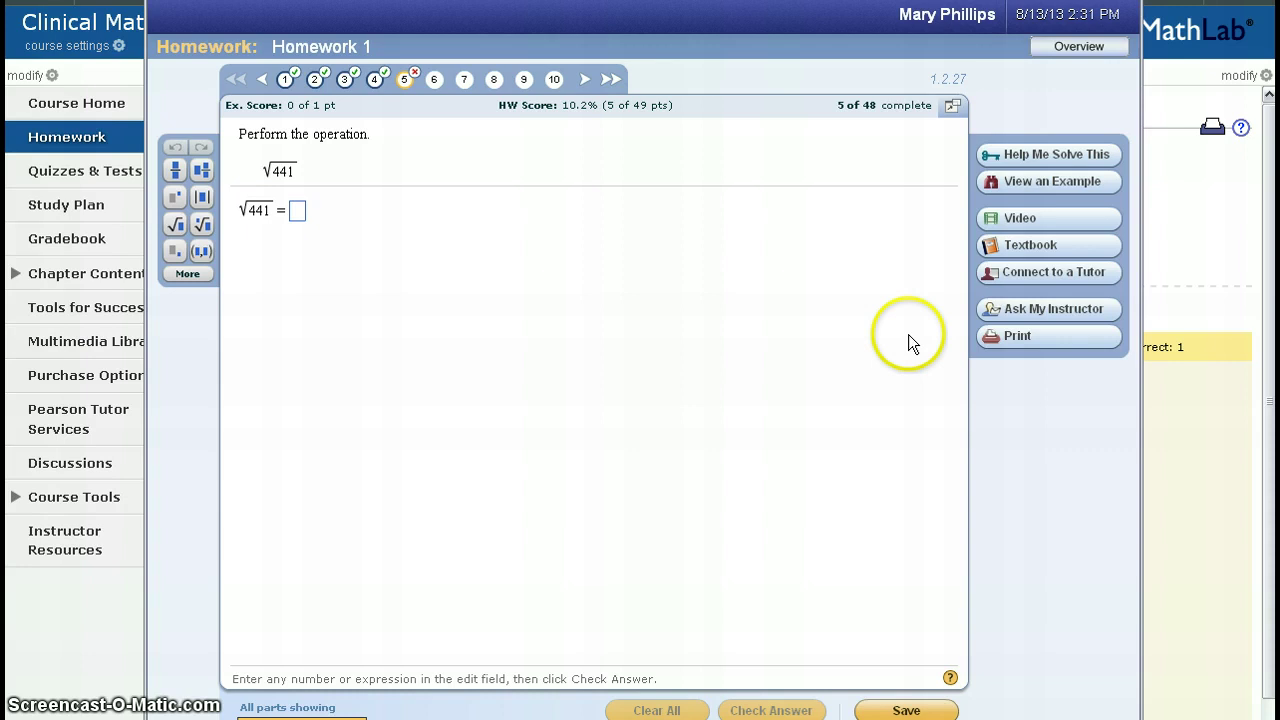
left_click(1013, 178)
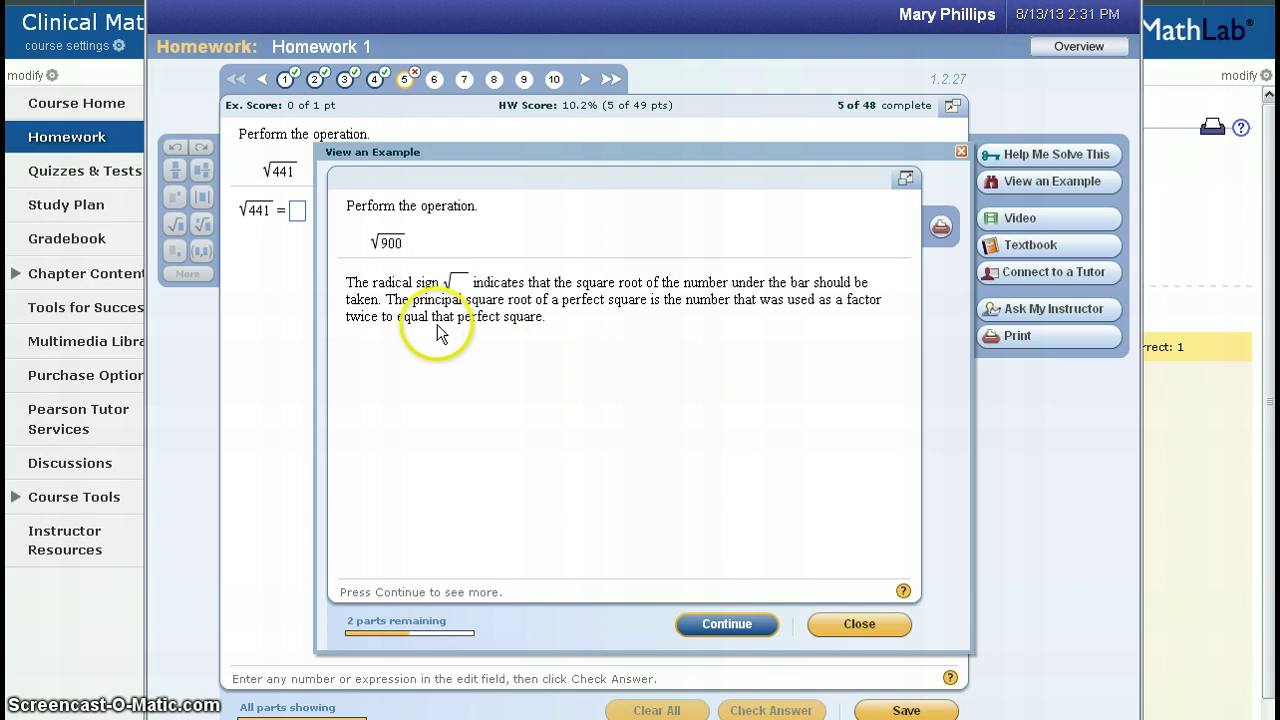
left_click(755, 626)
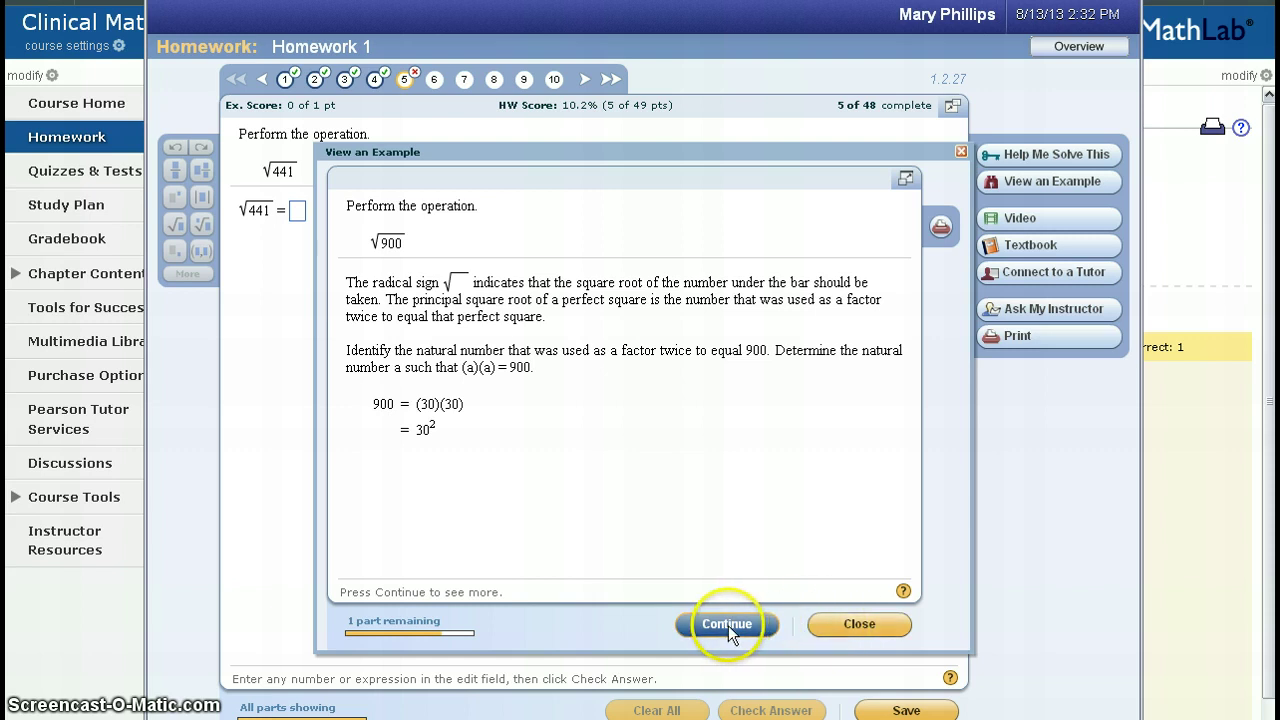
left_click(728, 625)
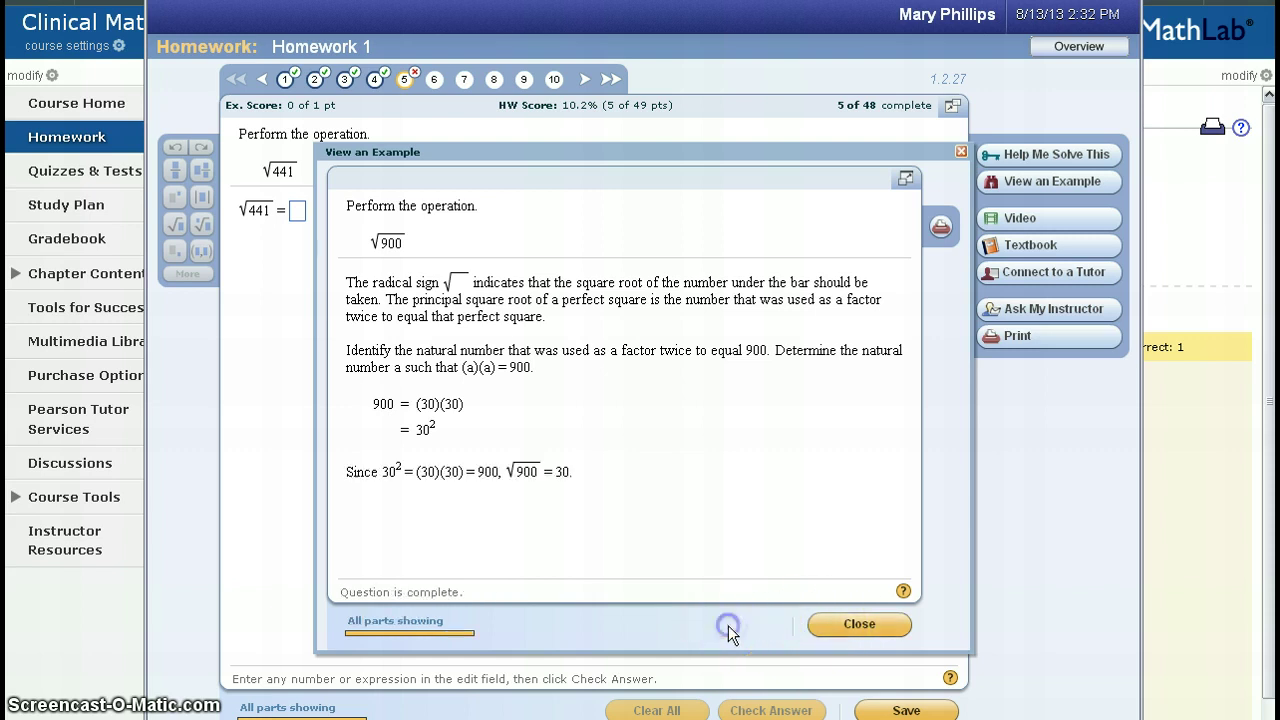
left_click(852, 620)
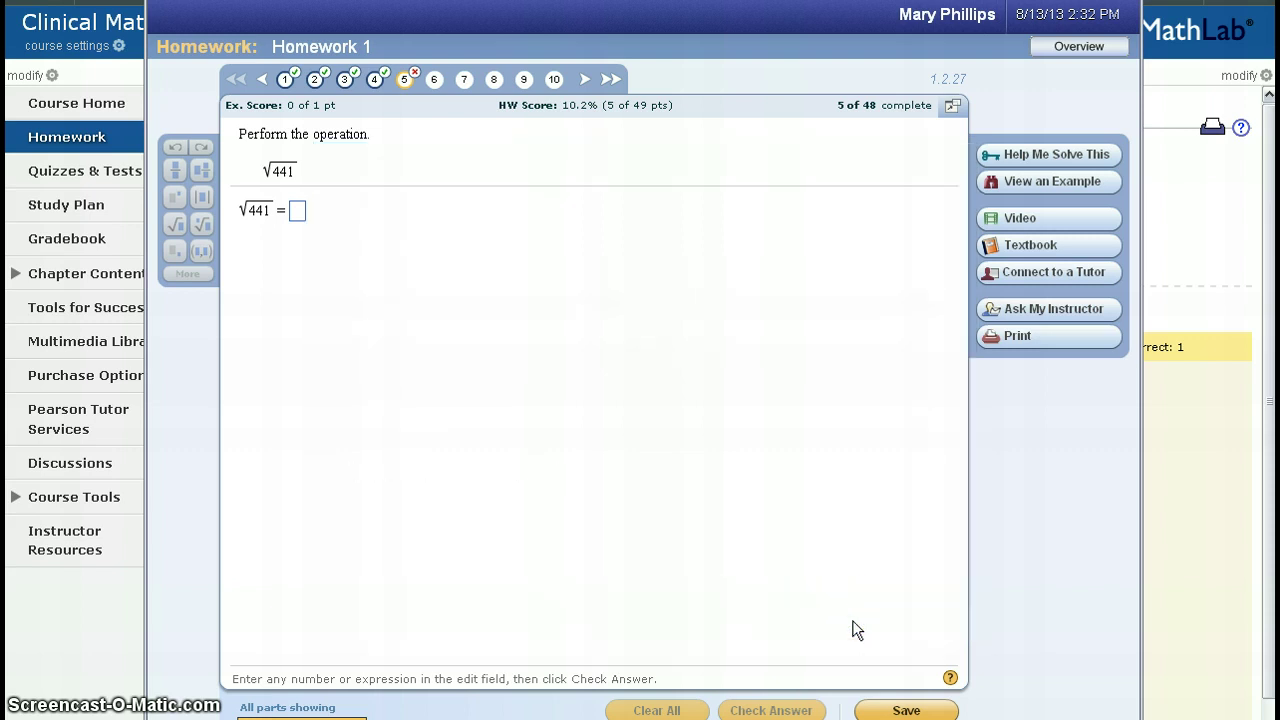
left_click(809, 619)
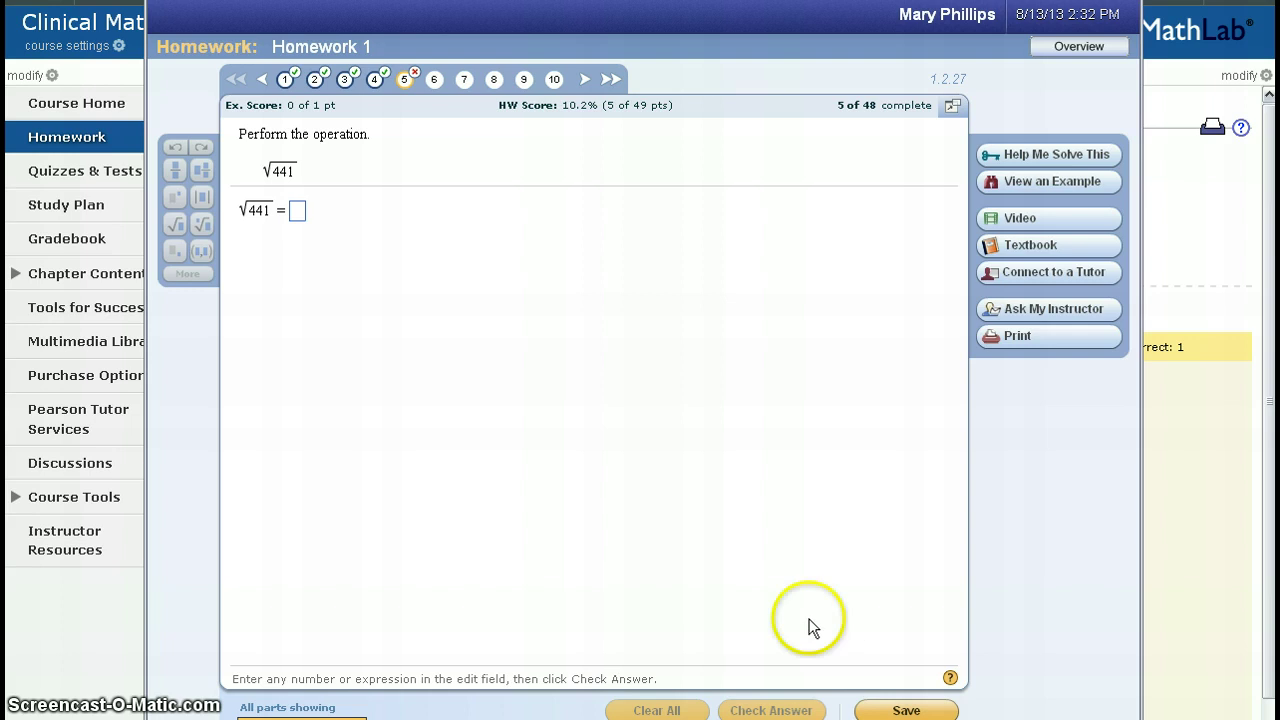
- Answer √441 with 21, get it marked correct, and move on to question 6 (14²)
left_click(268, 238)
left_click(297, 211)
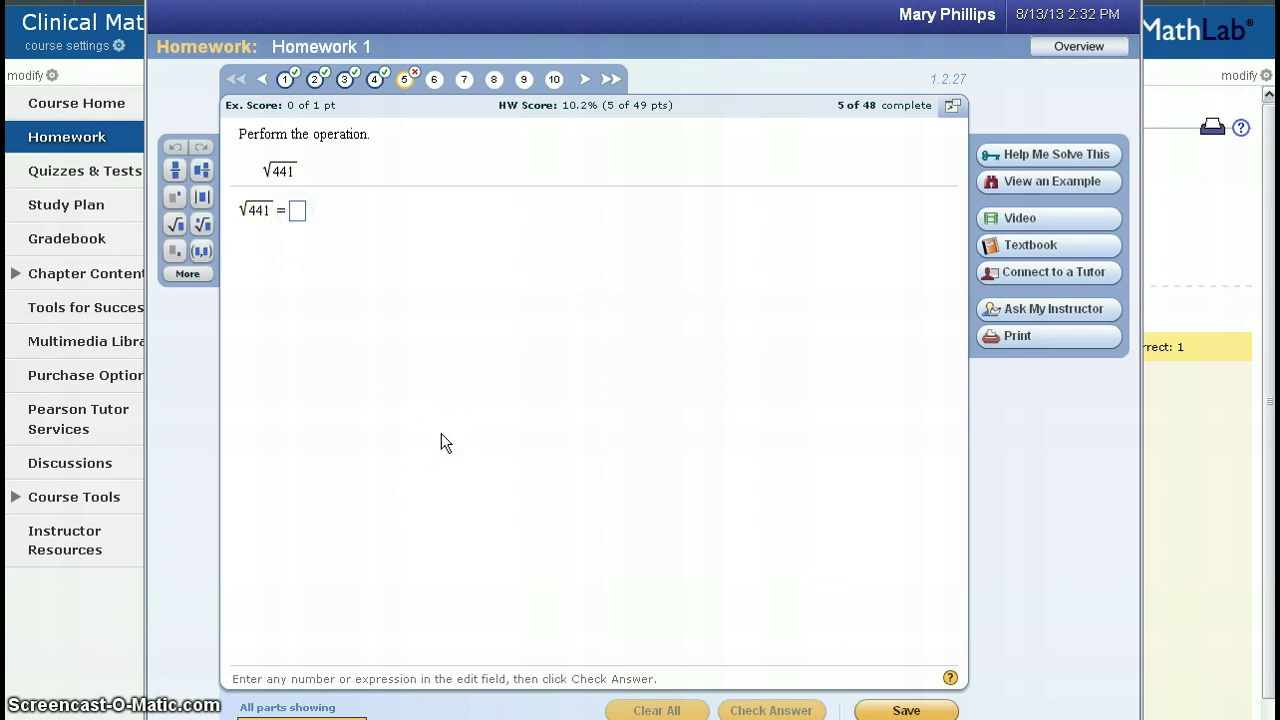
type("21")
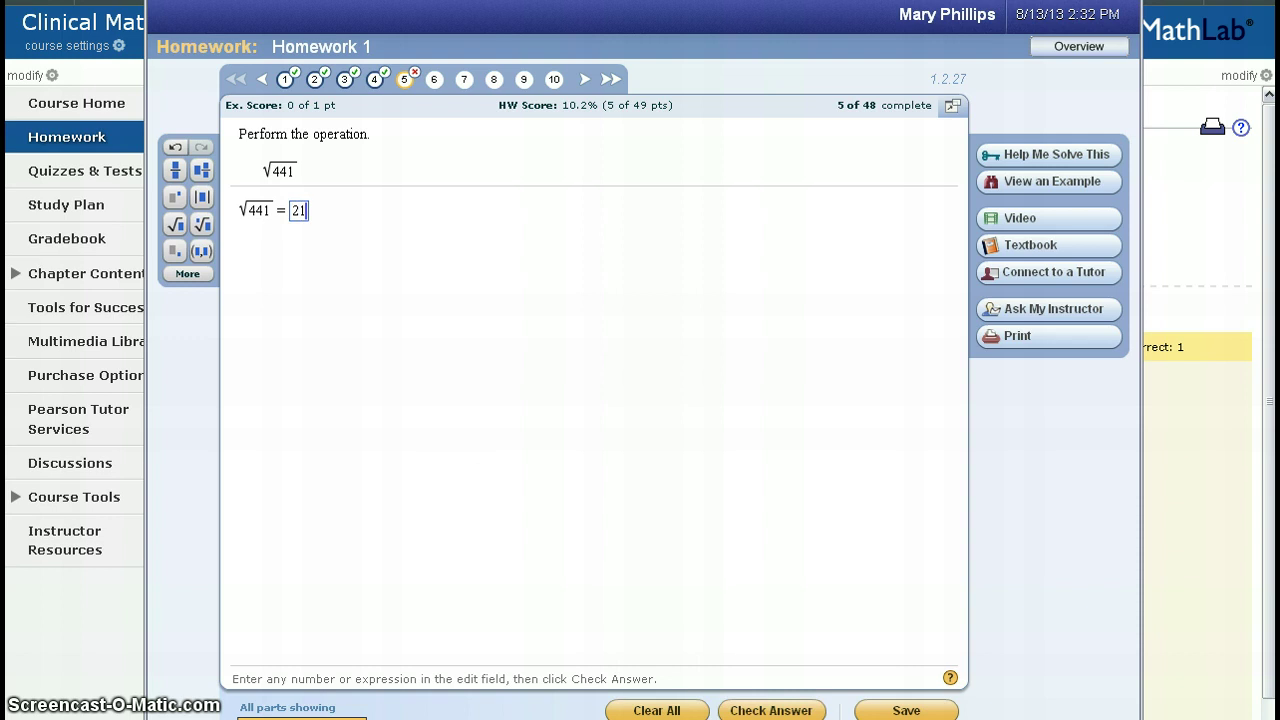
left_click(771, 709)
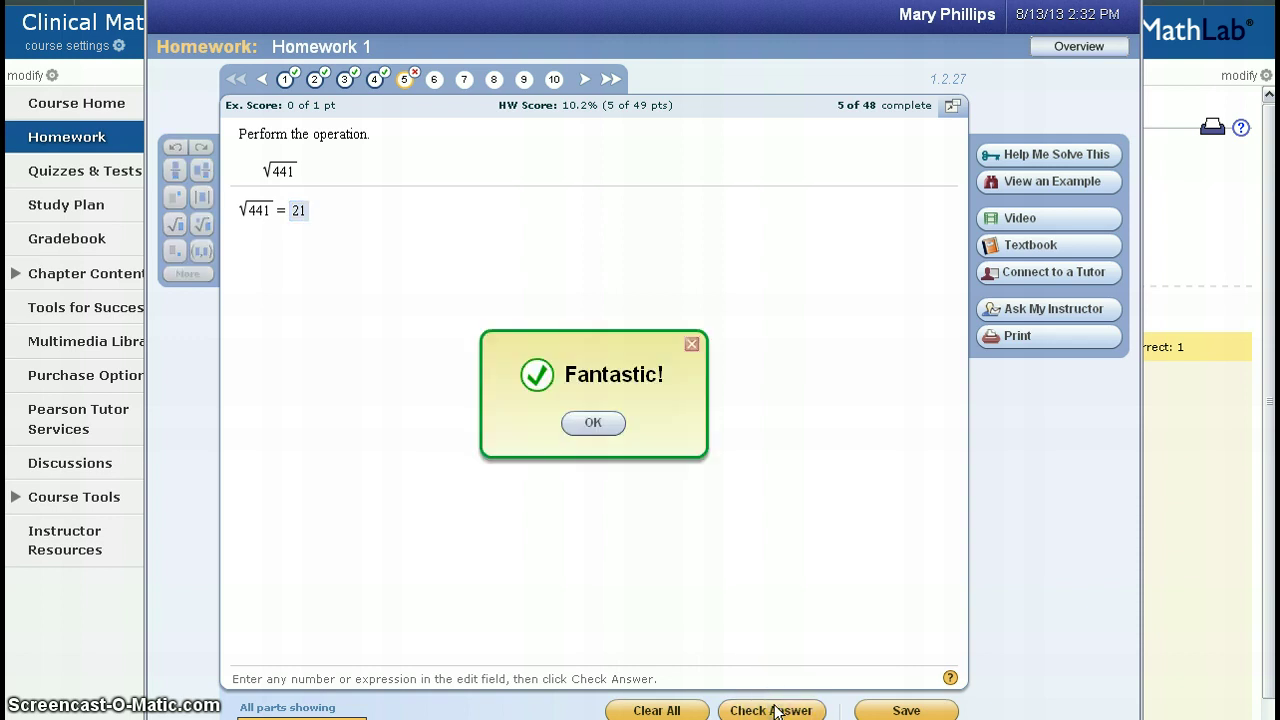
left_click(591, 421)
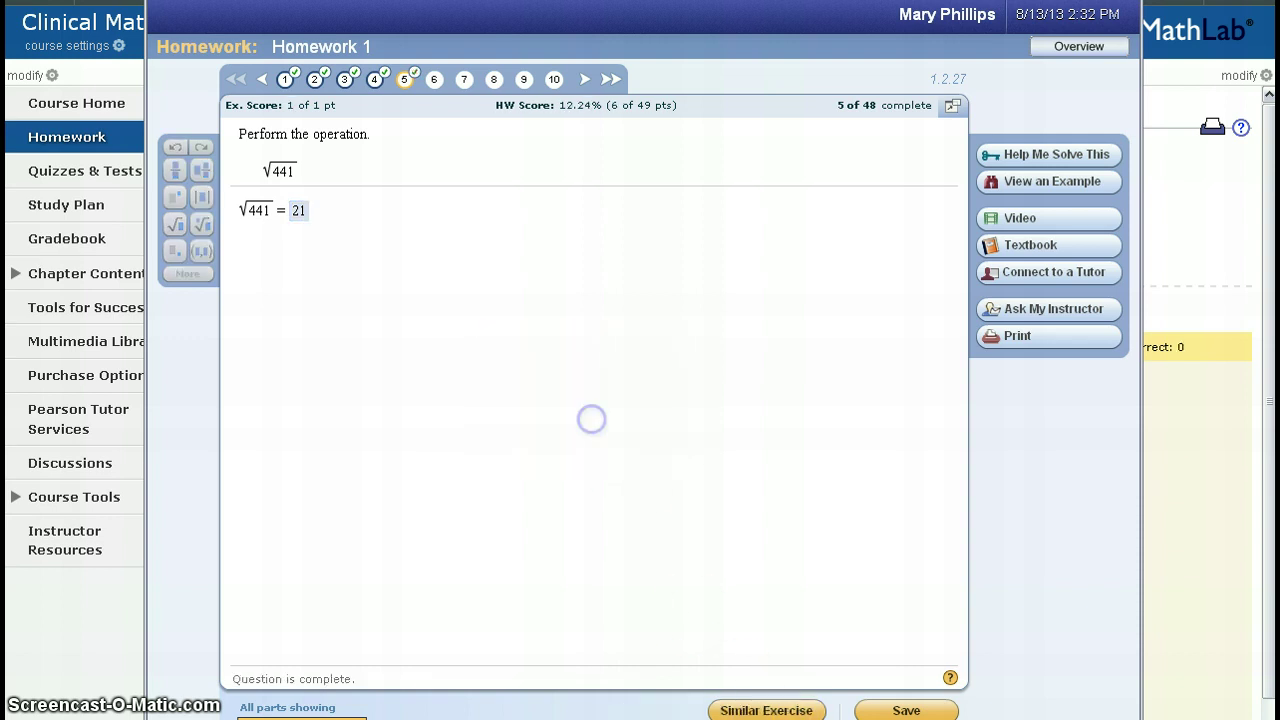
left_click(434, 79)
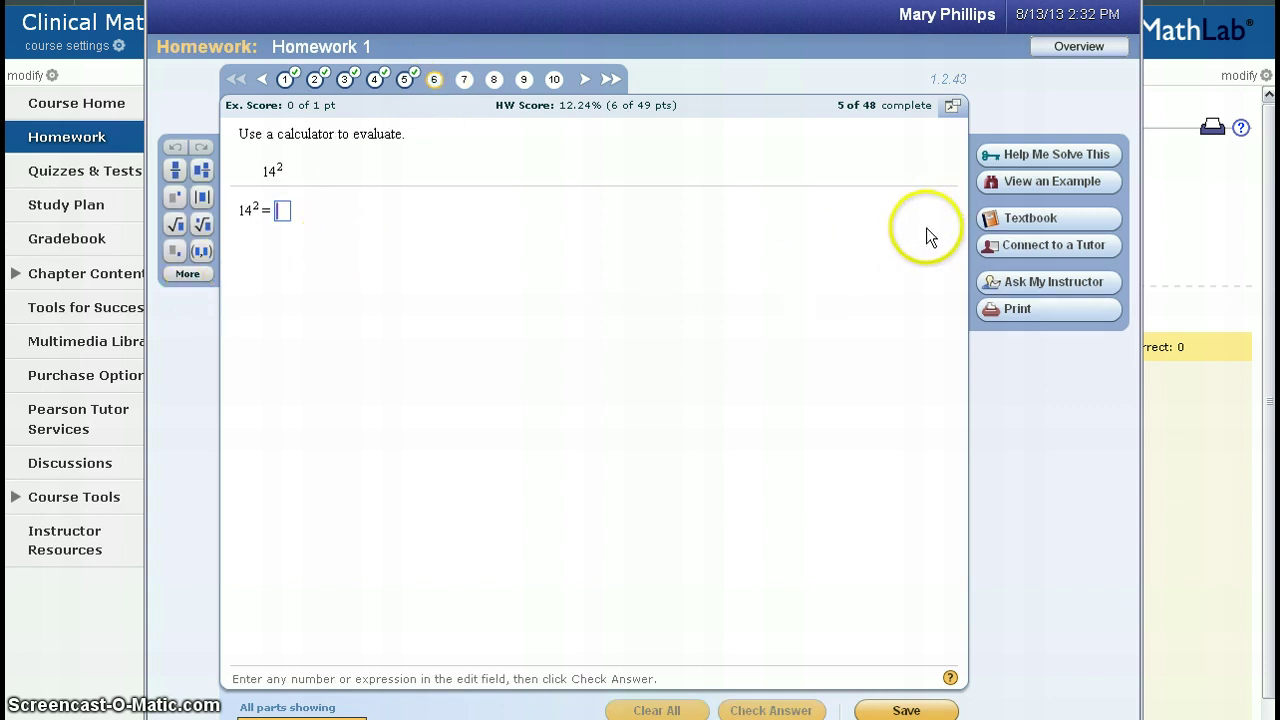
left_click(1016, 216)
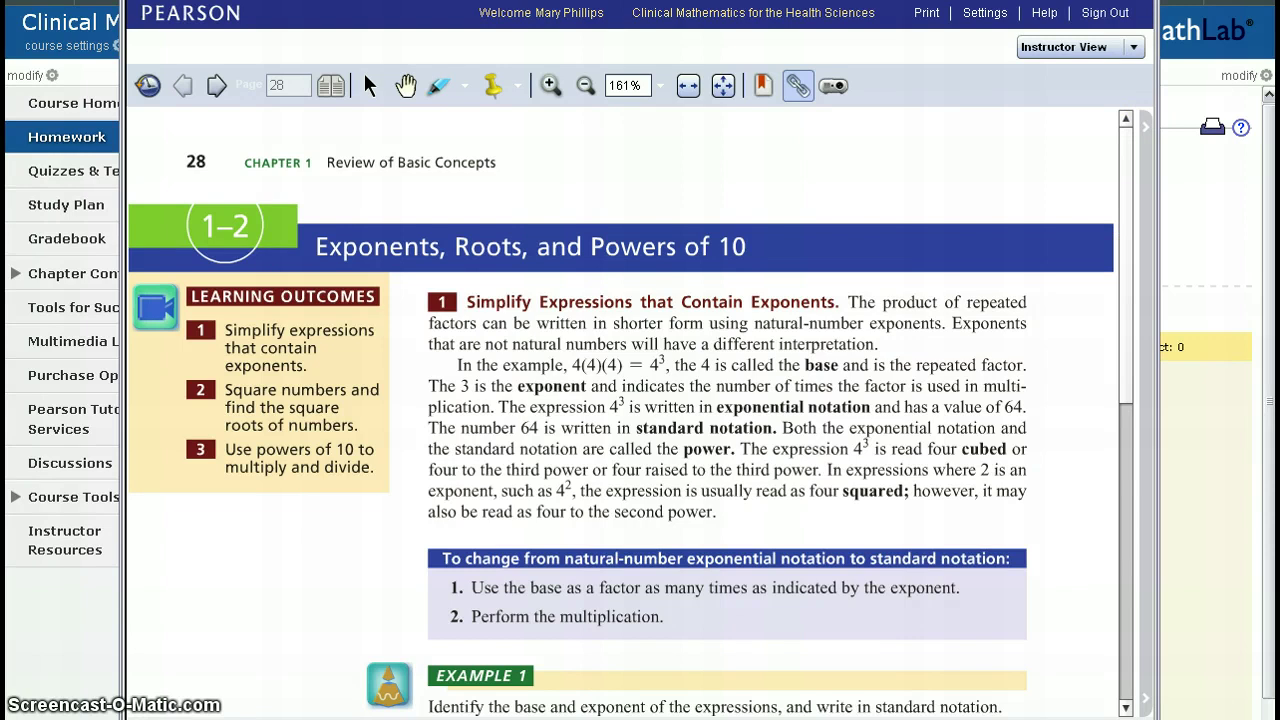
key("alt+F4")
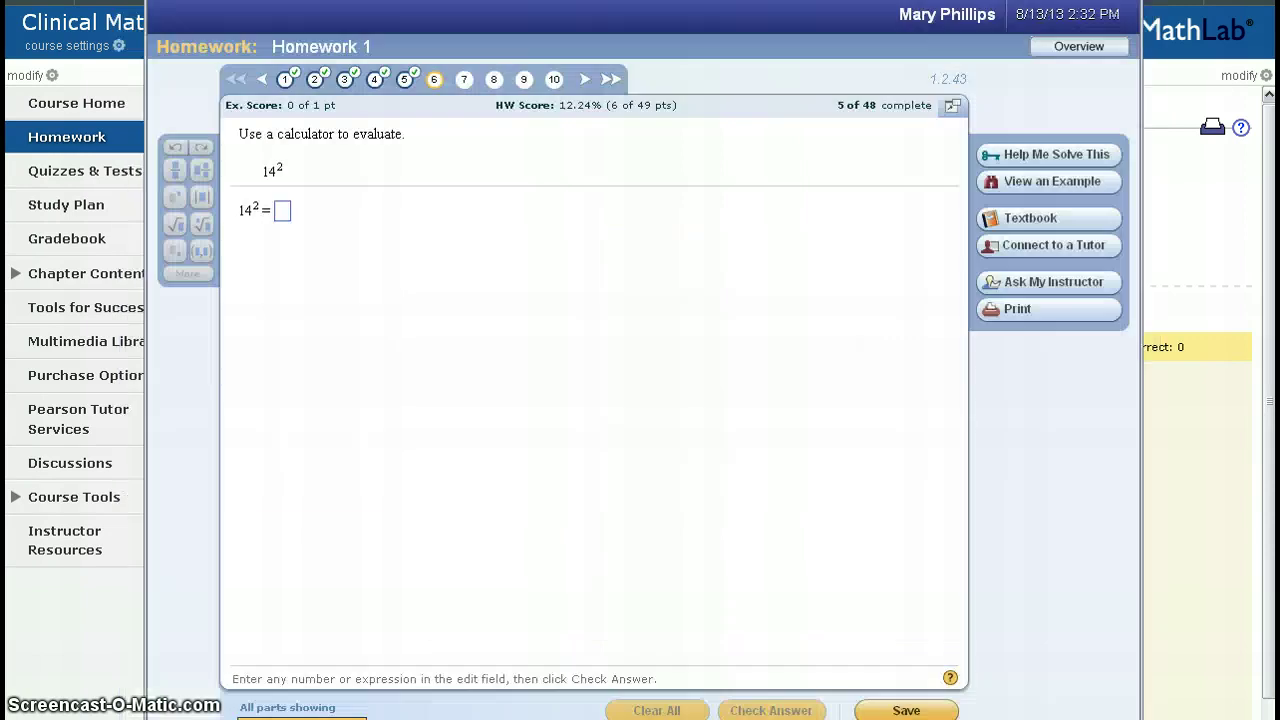
- Enter 196 for 14² and have it checked correct, bringing the score to 14.29%
left_click(285, 213)
type("19")
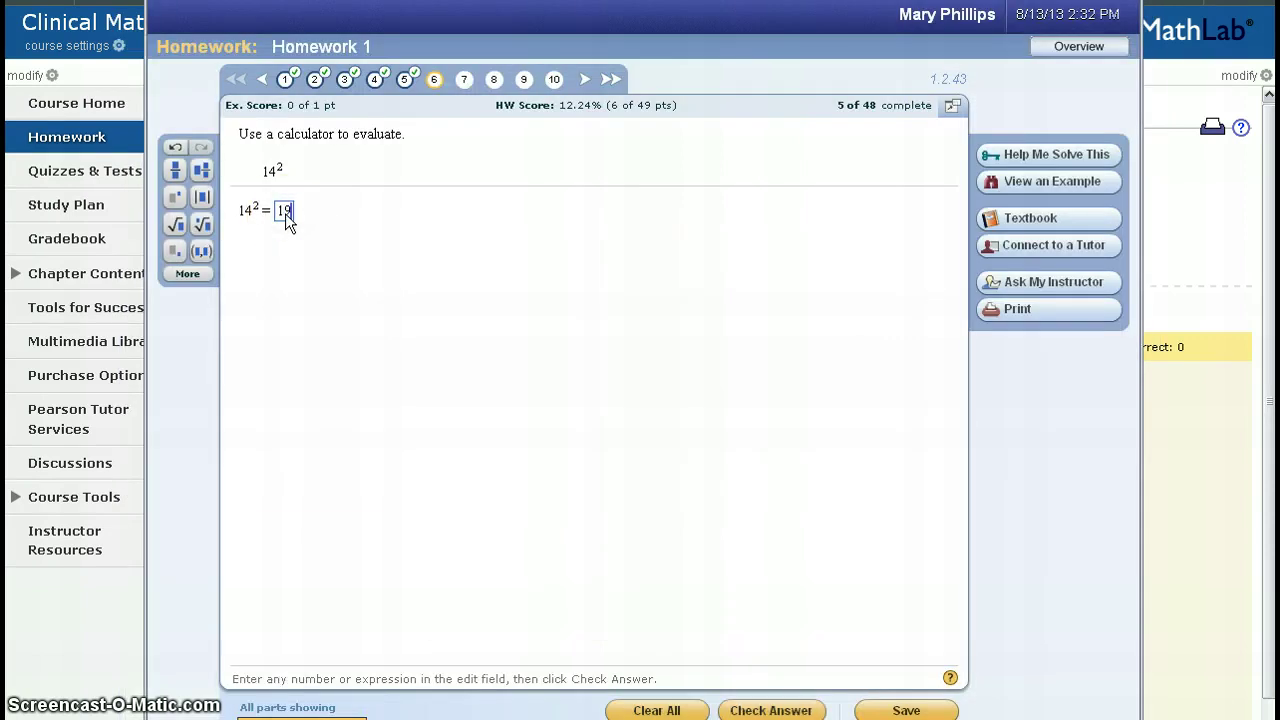
type("6")
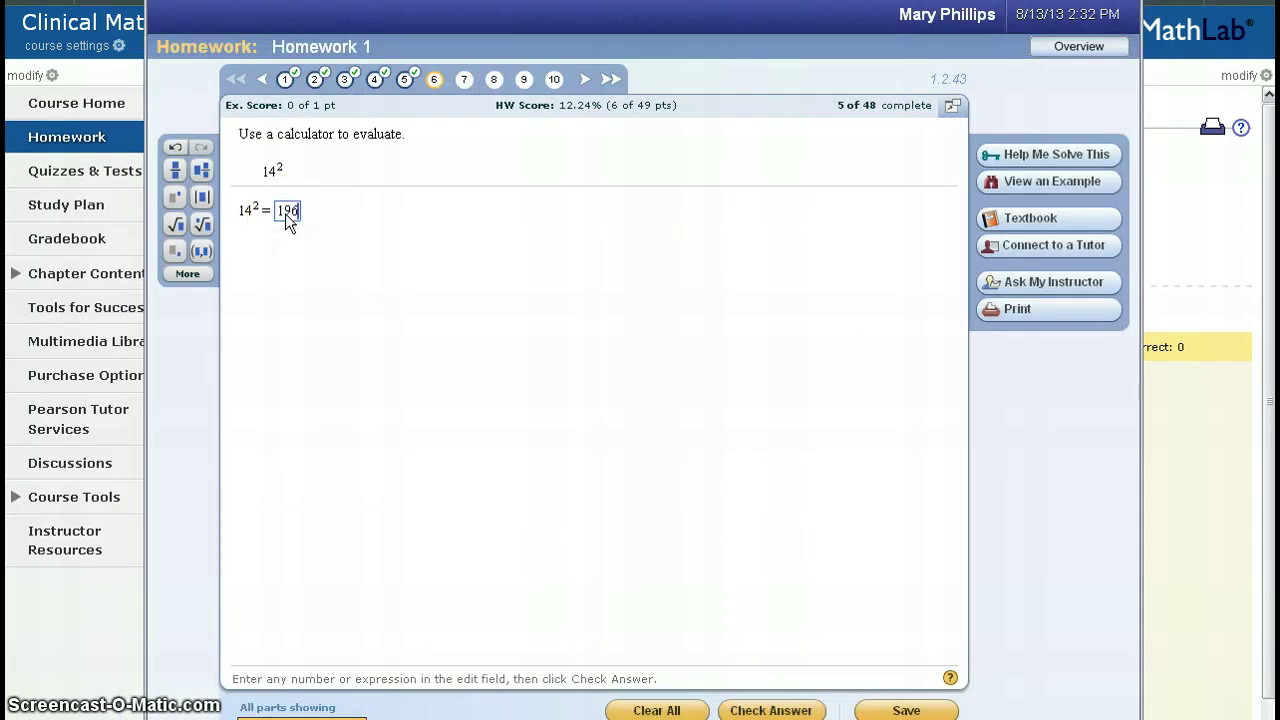
left_click(771, 711)
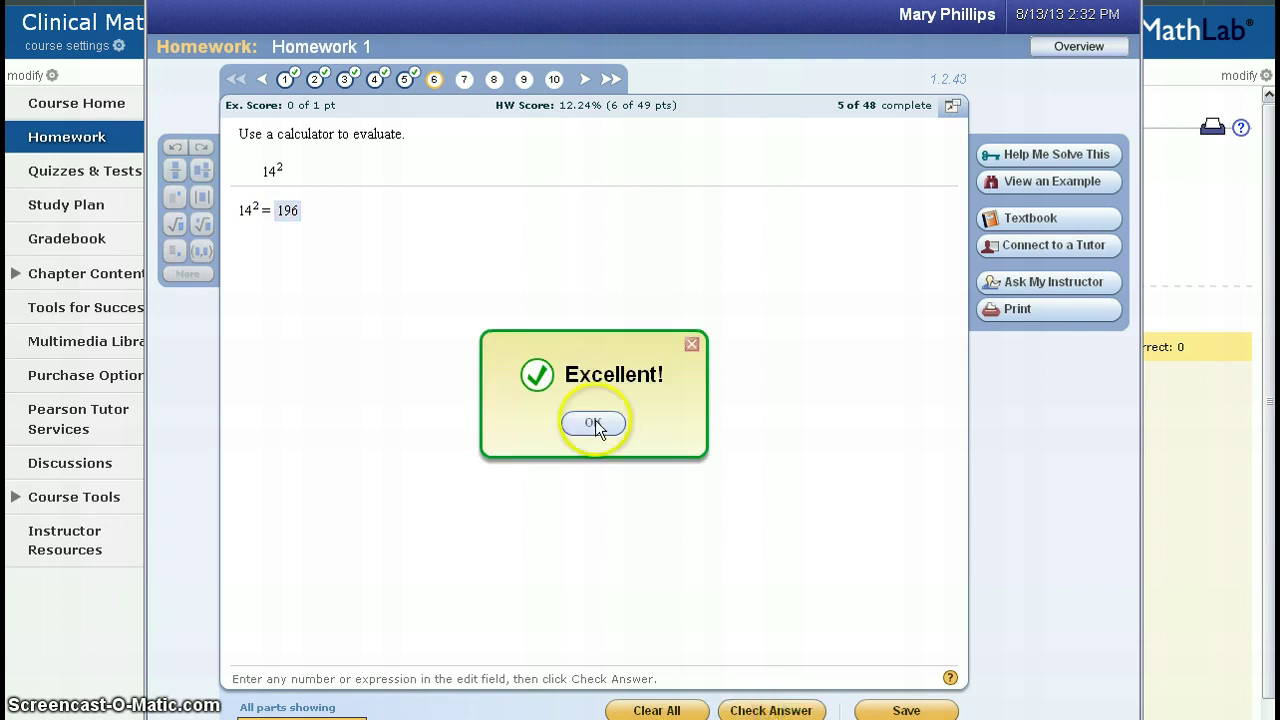
left_click(593, 423)
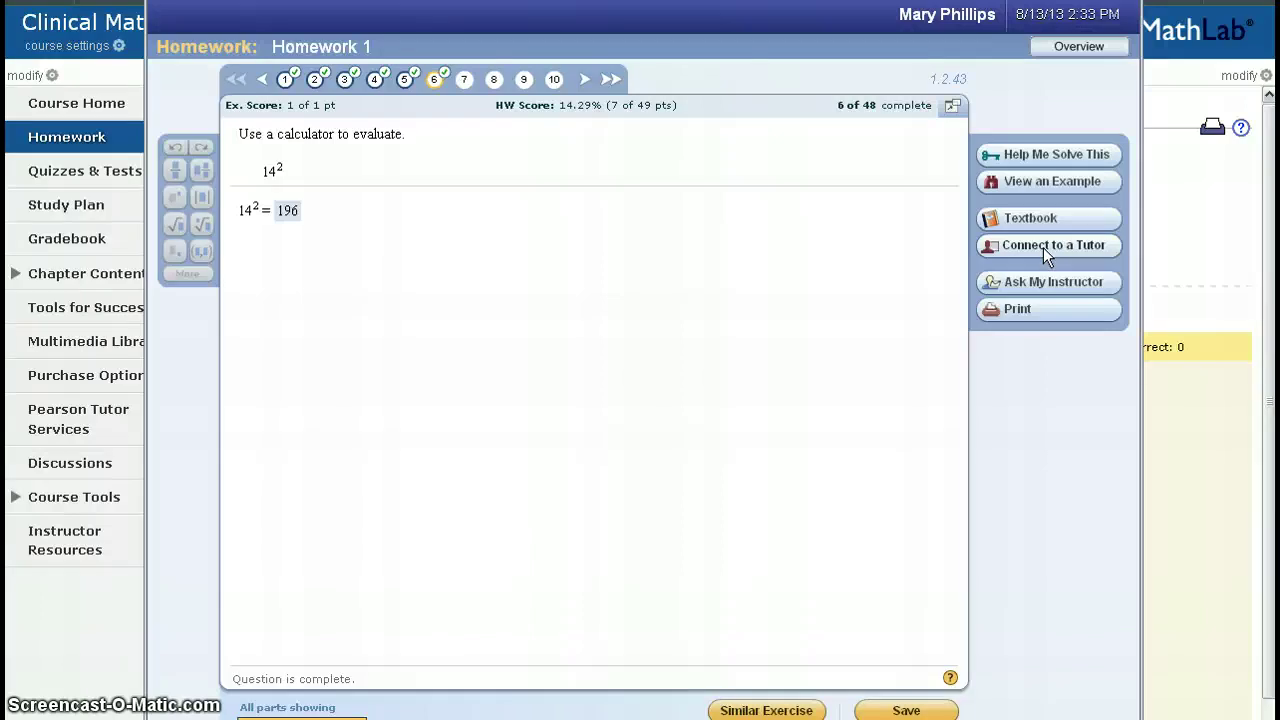
left_click(1047, 290)
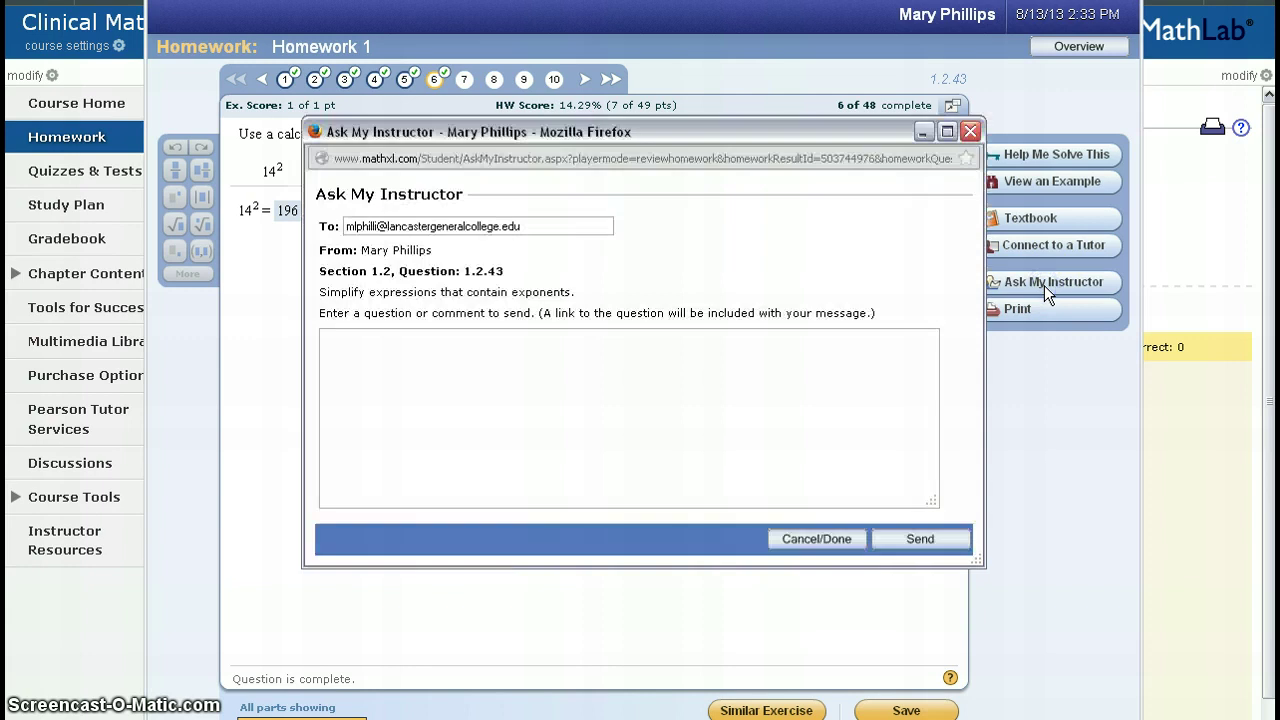
left_click(366, 224)
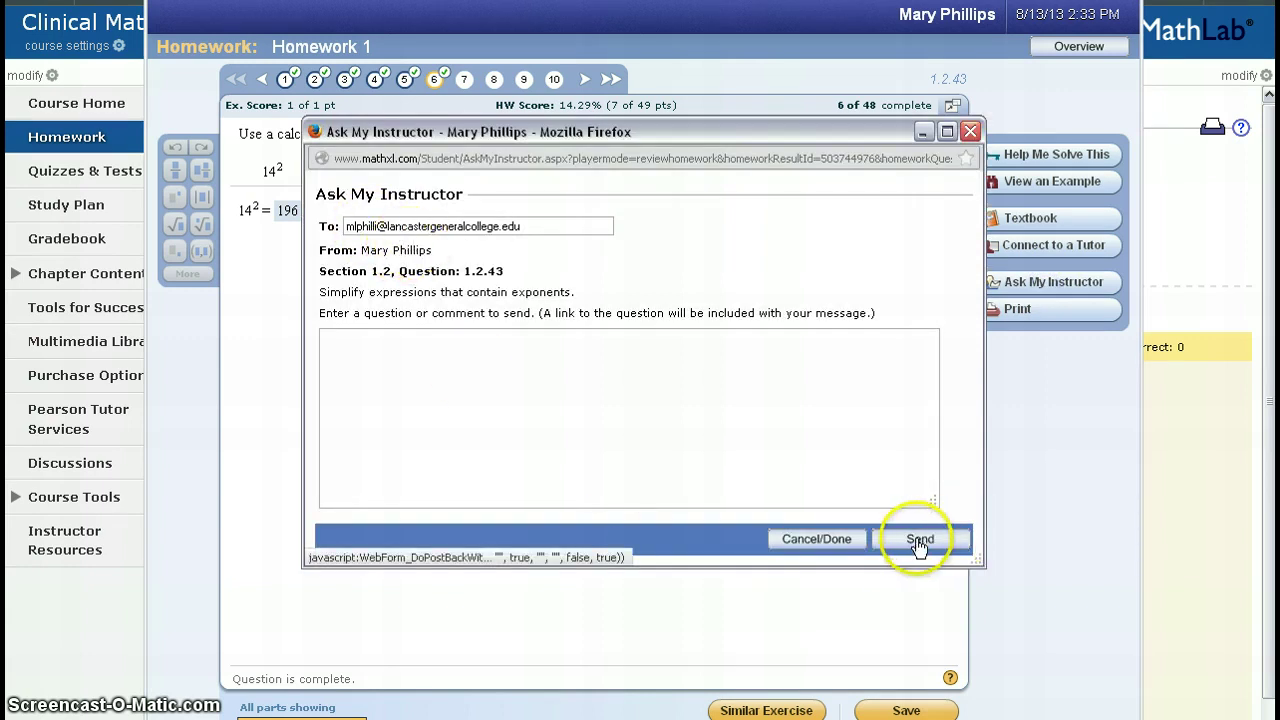
left_click(836, 541)
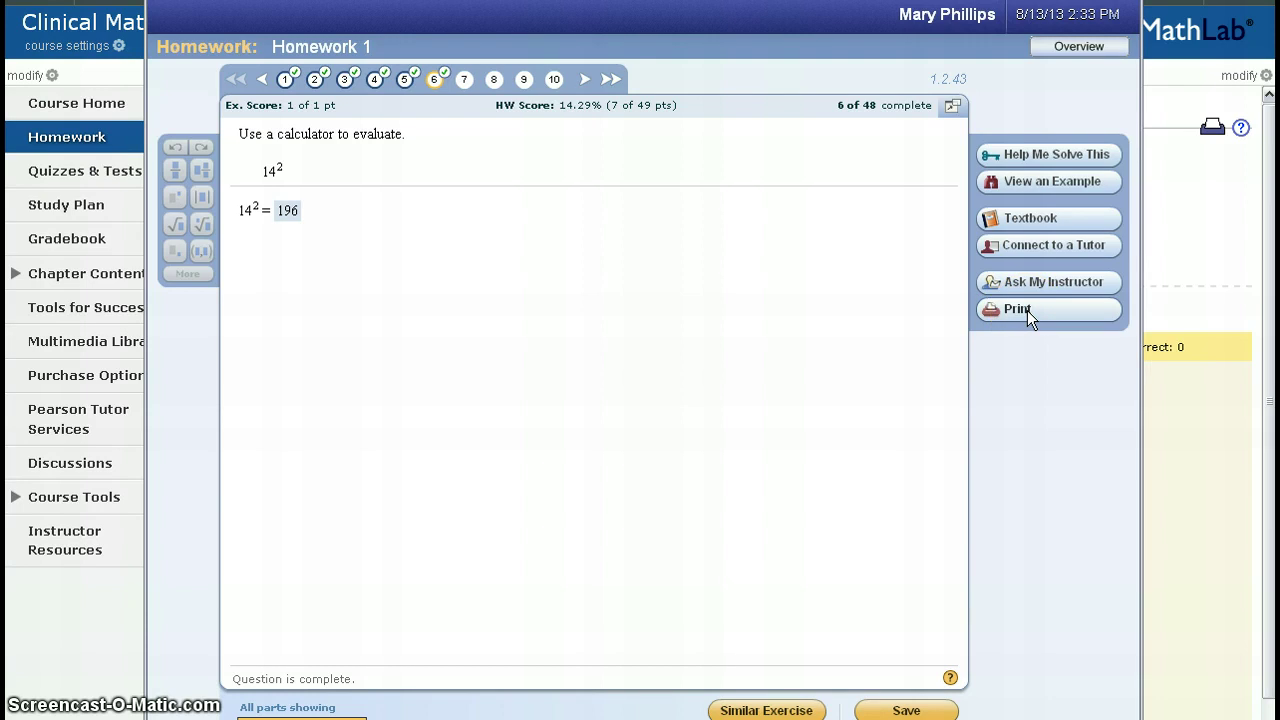
- Go to question 7 and save the homework, returning to the overview
left_click(464, 80)
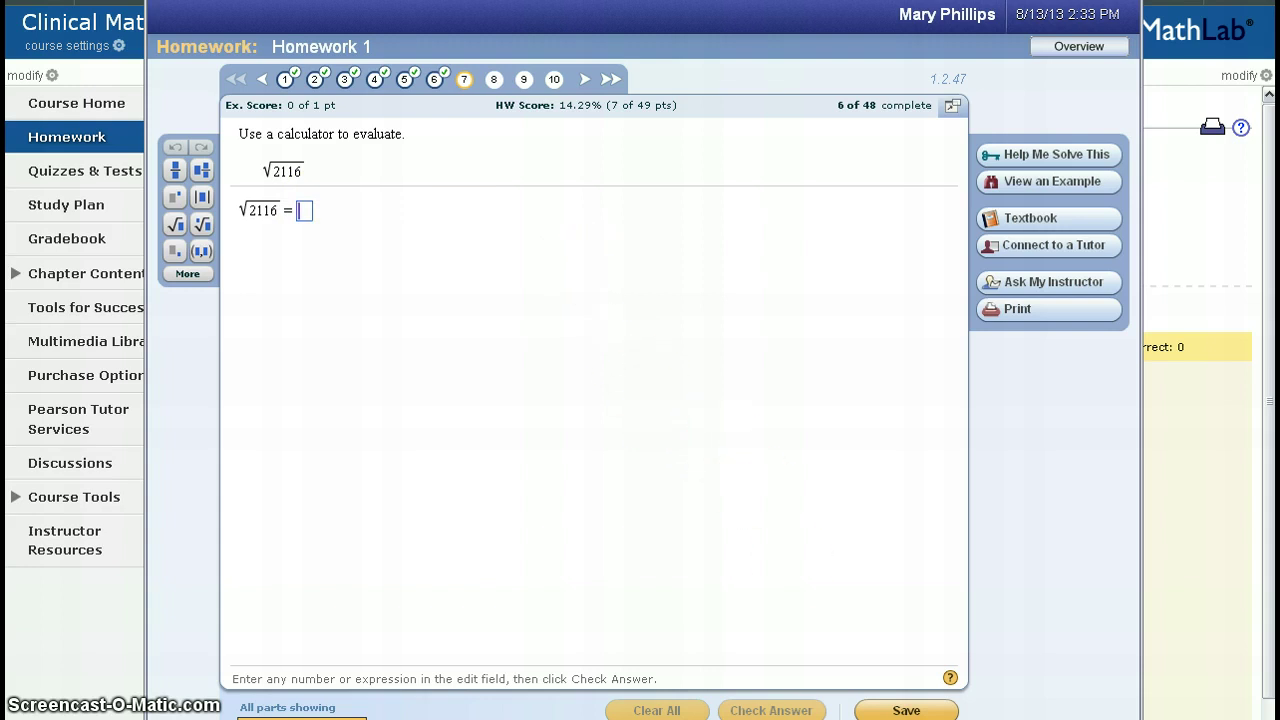
left_click(906, 710)
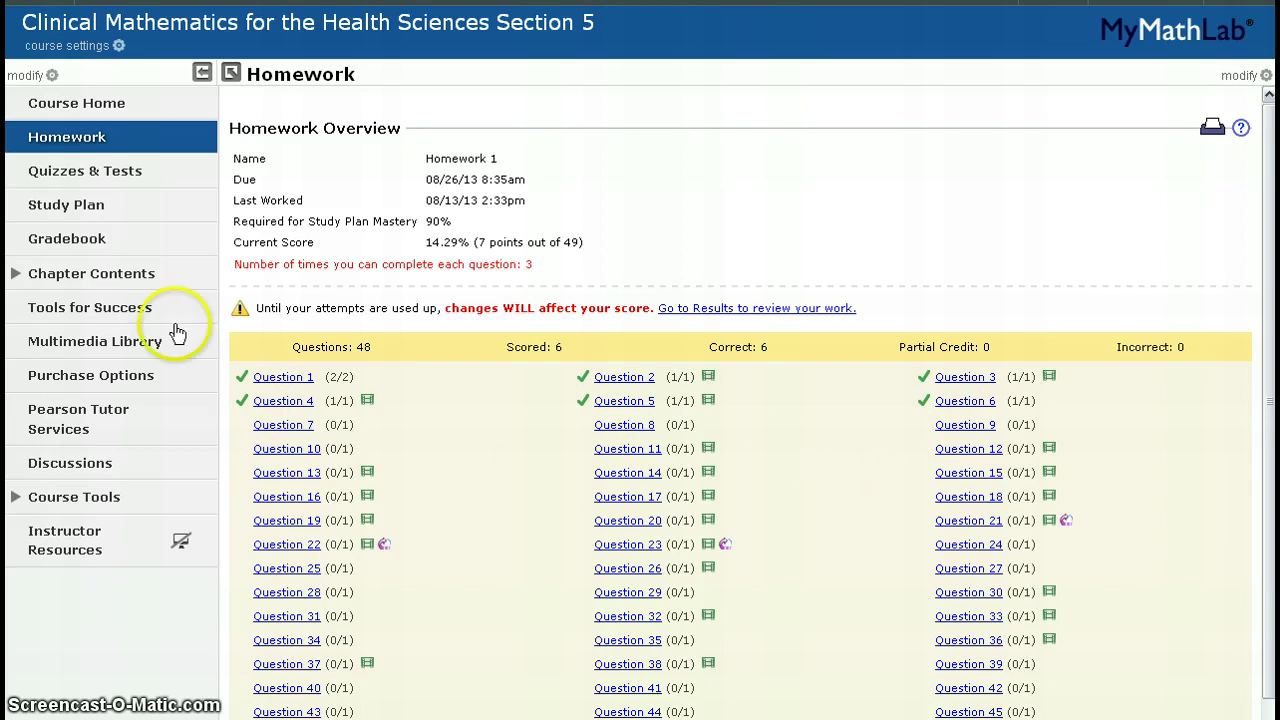
- Relaunch Homework 1 from the Homework list, resuming at Question 7 on √2116
left_click(70, 140)
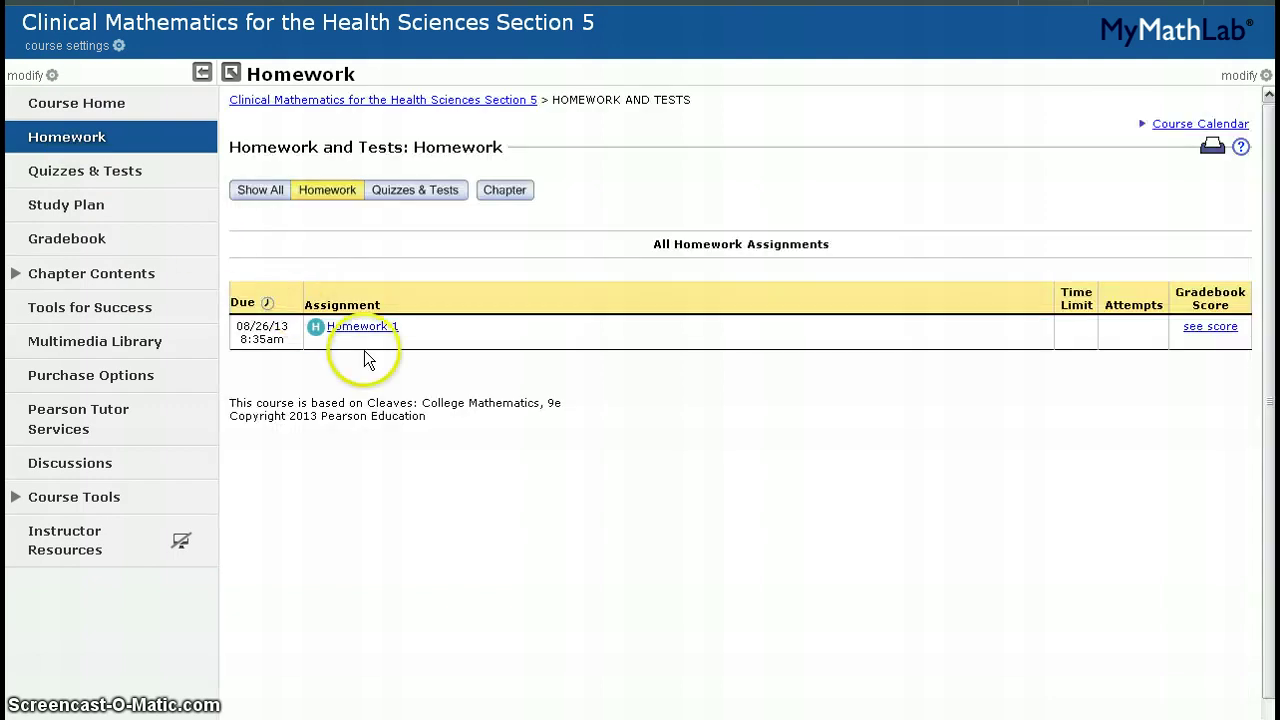
left_click(364, 330)
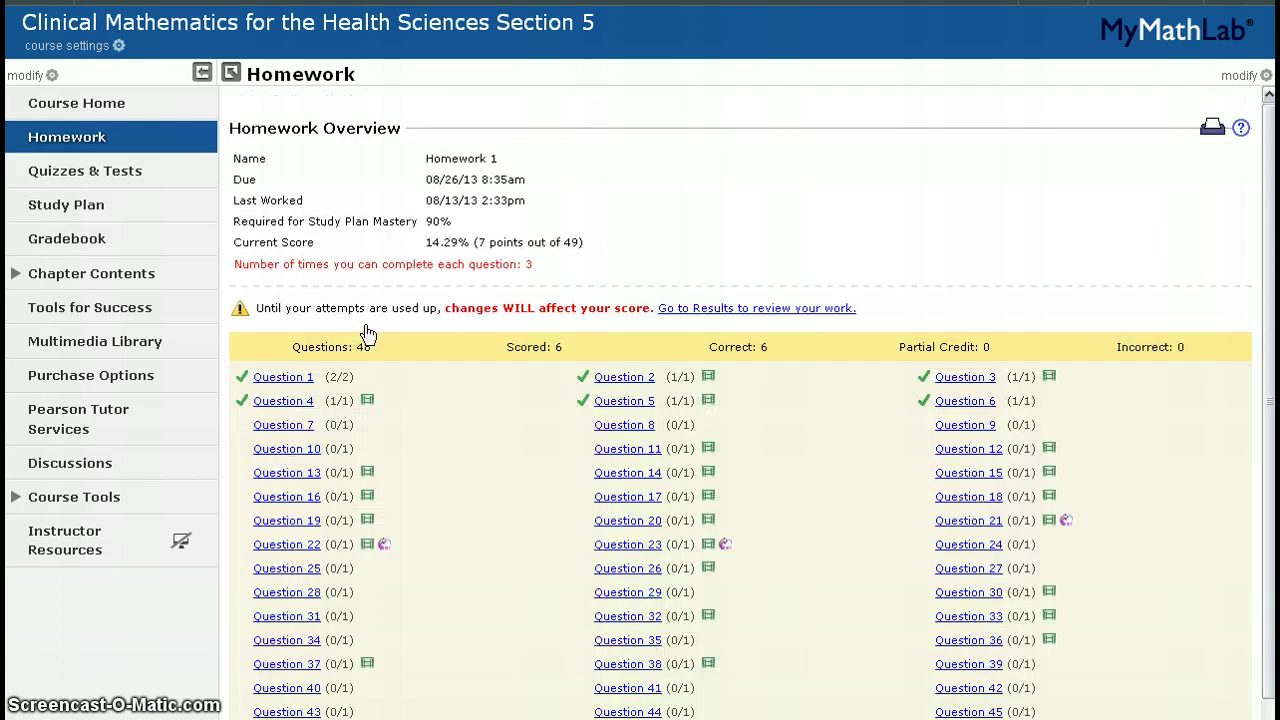
left_click(487, 457)
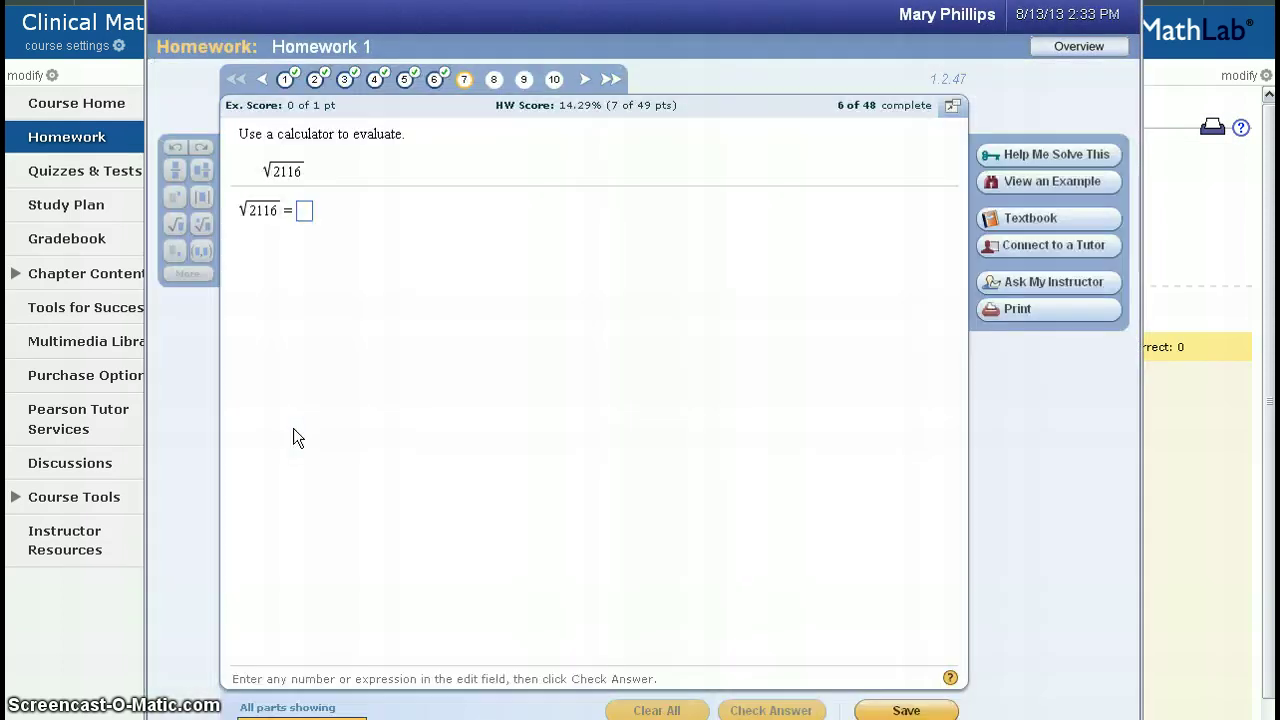
left_click(279, 300)
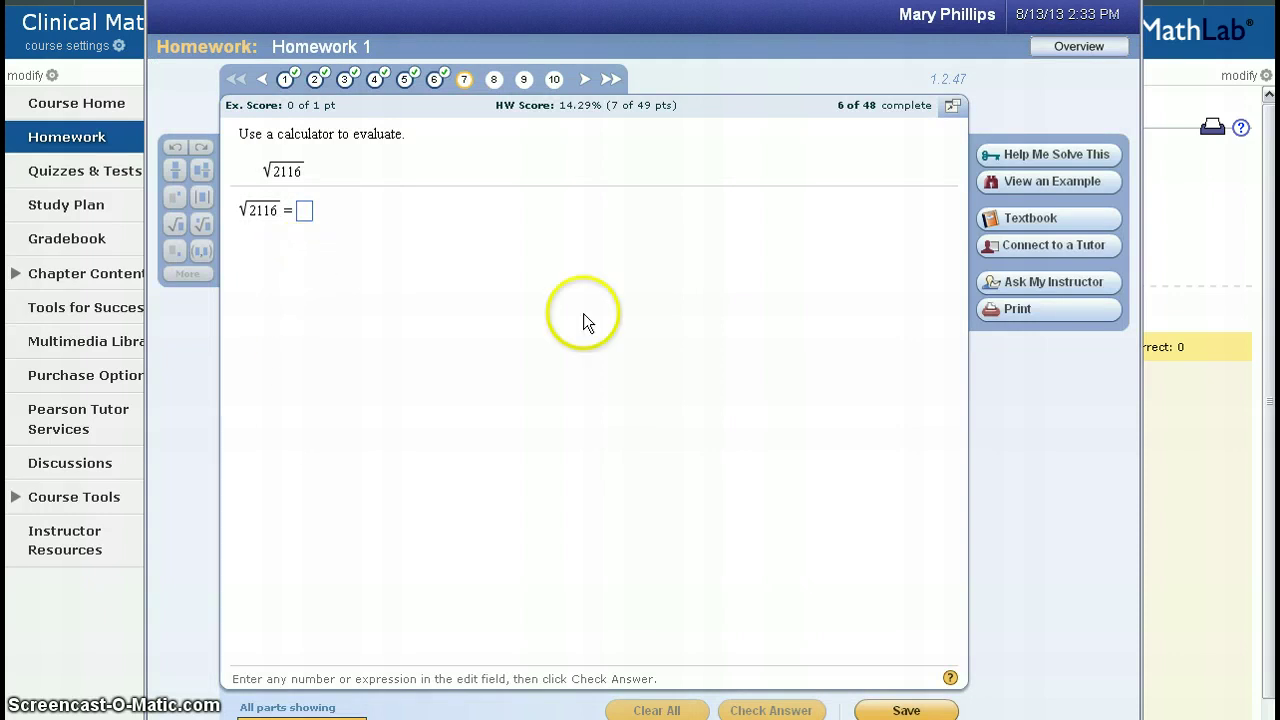